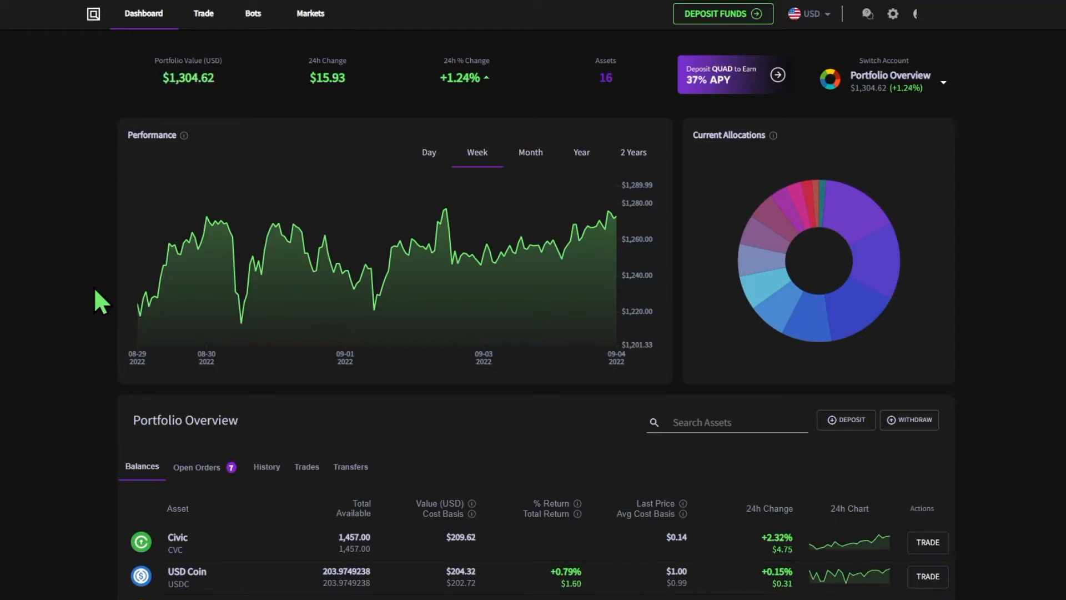
# - Open the DMAC bot from the technical indicator strategies among the available bots
pyautogui.click(255, 17)
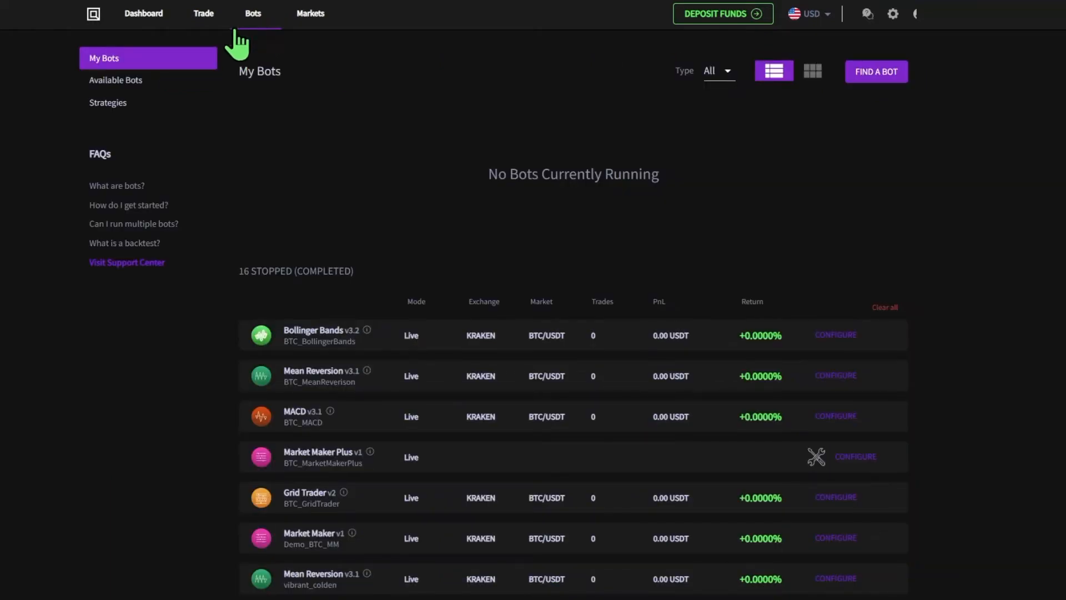
pyautogui.click(150, 92)
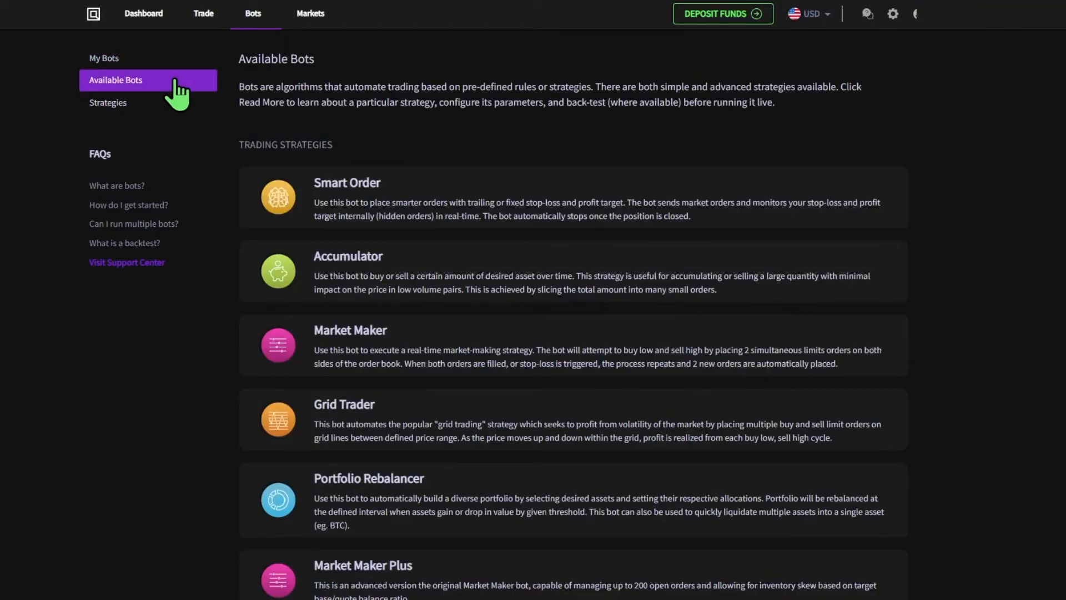
pyautogui.scroll(-8, 419, 87)
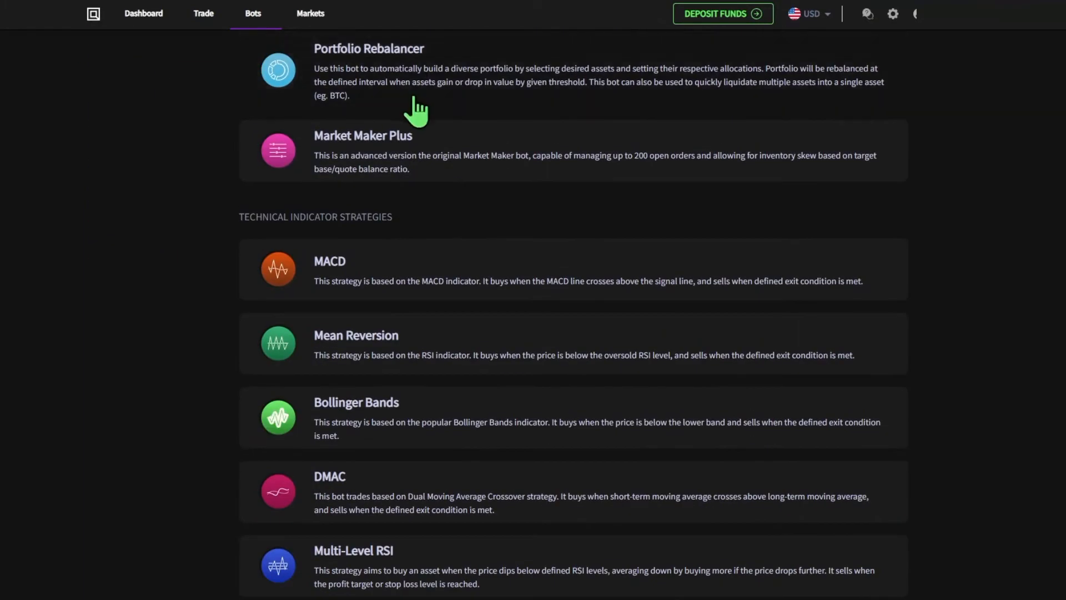
pyautogui.moveTo(242, 218); pyautogui.dragTo(411, 234)
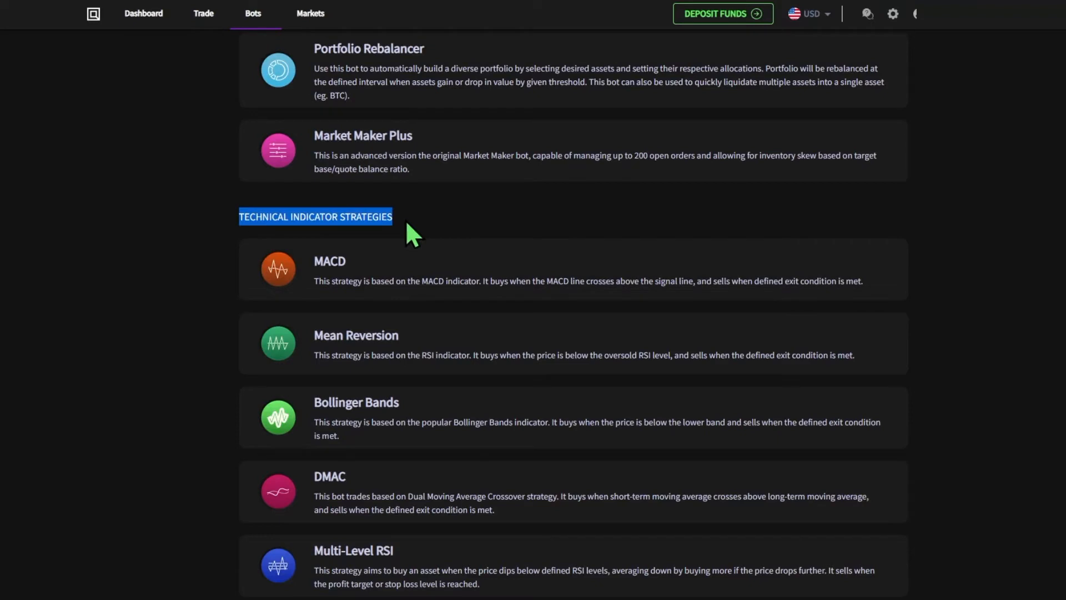
pyautogui.click(417, 502)
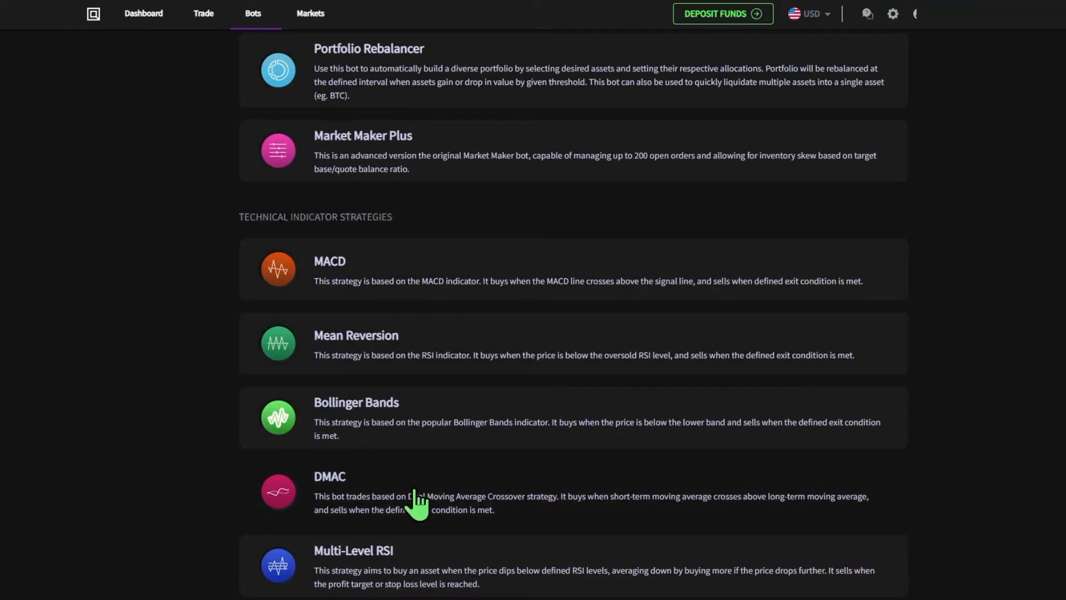
# - Name the DMAC bot configuration BTC_DMAC
pyautogui.click(477, 278)
pyautogui.hotkey('ctrl', 'a')
pyautogui.write('BTC_DMAC')
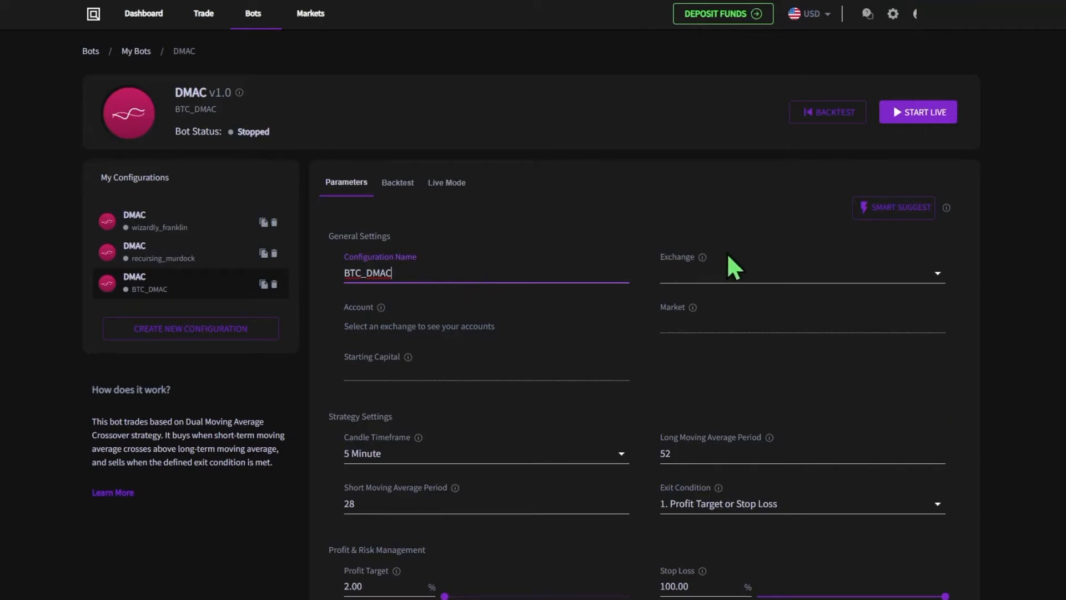
# - Set the bot to trade the BTC/USDT market on the Kraken exchange with the Kraken account
pyautogui.click(732, 271)
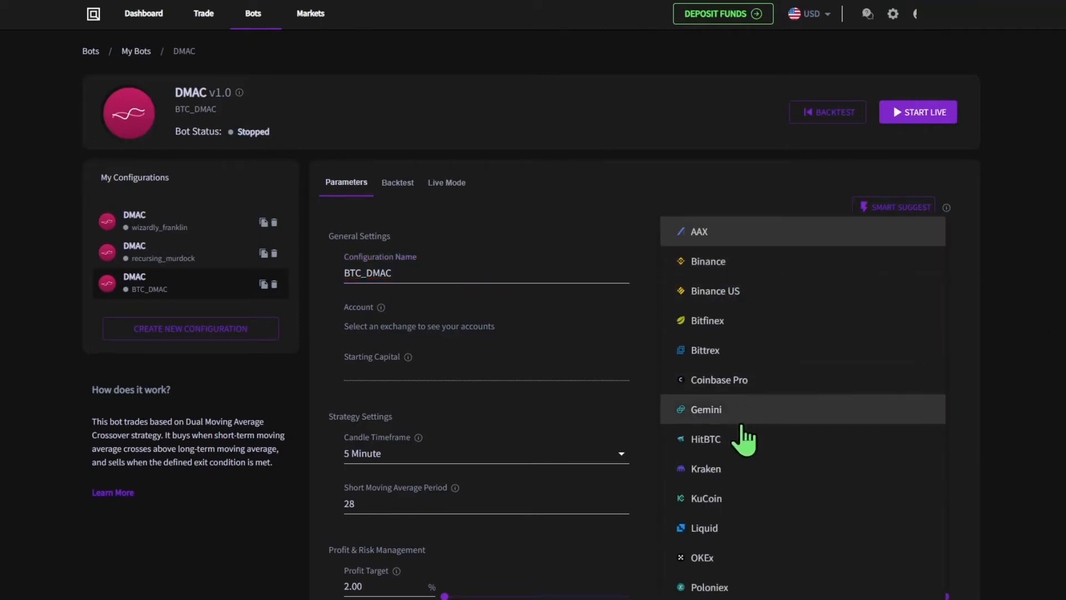
pyautogui.click(747, 478)
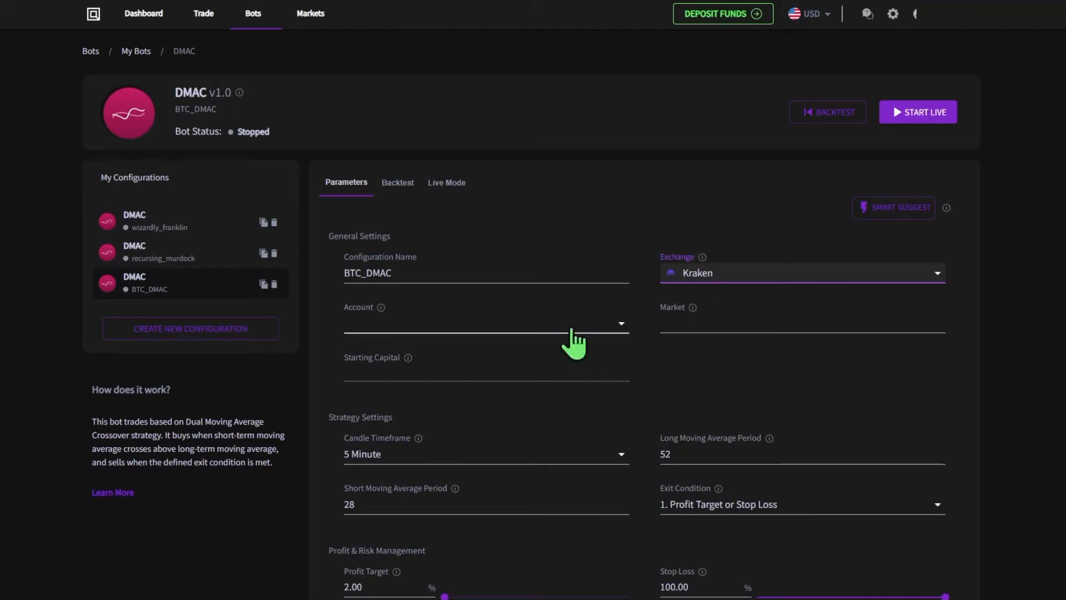
pyautogui.click(574, 338)
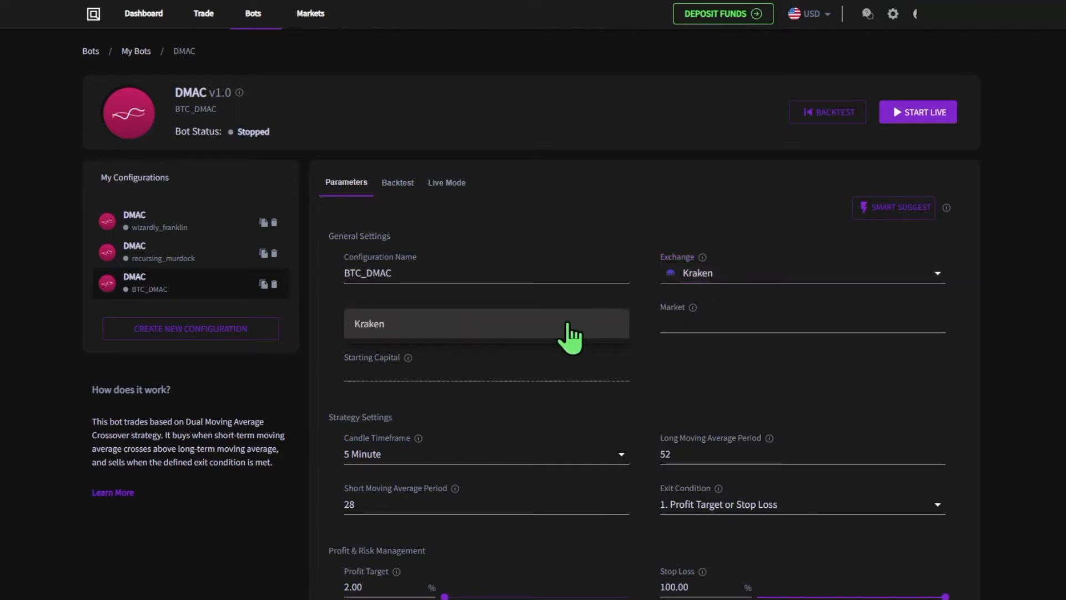
pyautogui.click(571, 332)
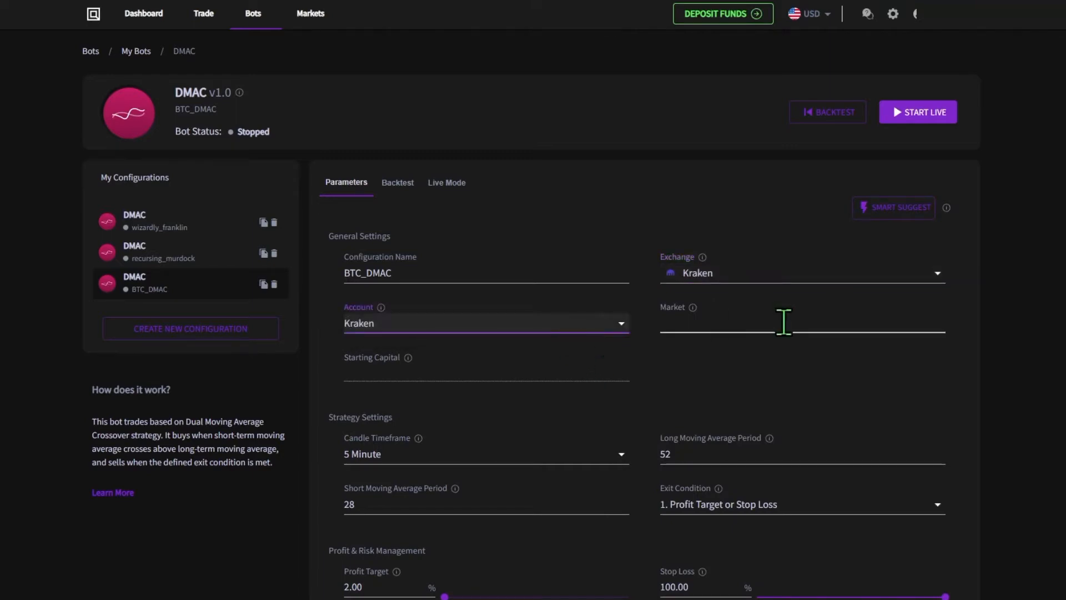
pyautogui.click(783, 323)
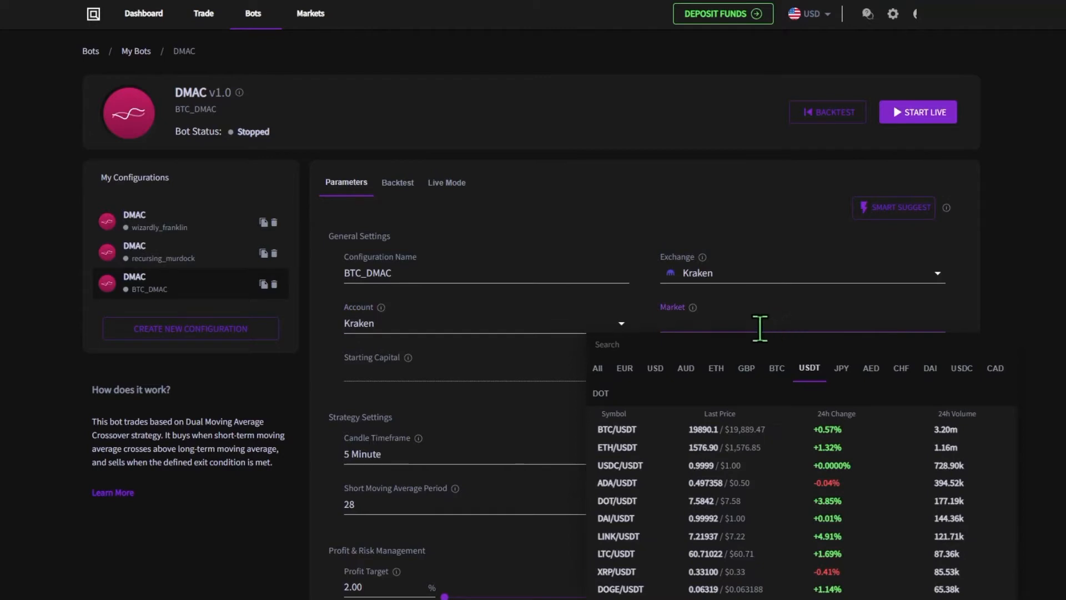
pyautogui.click(650, 430)
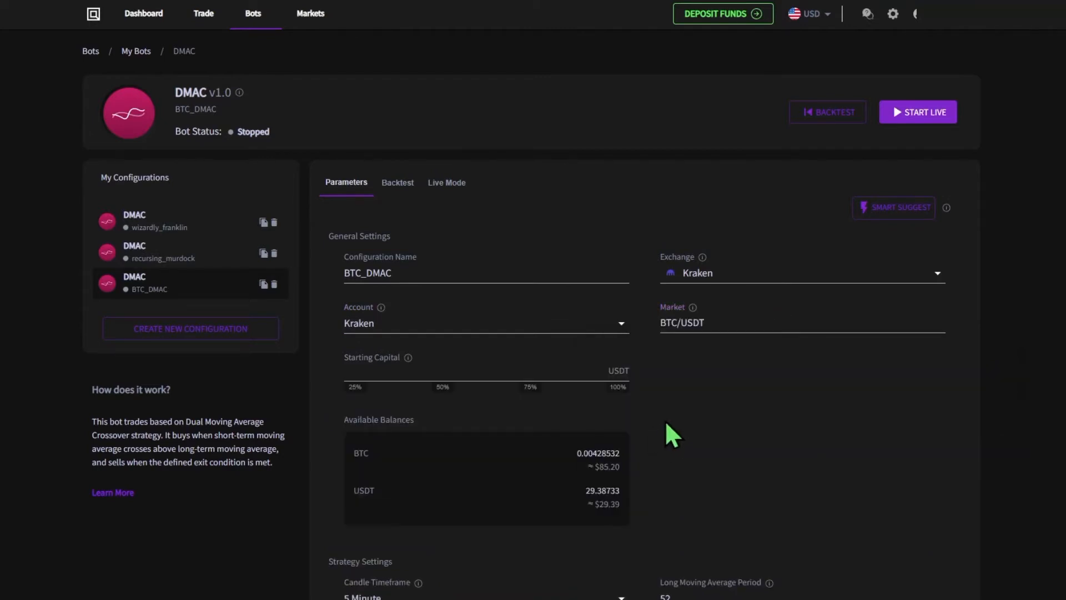
# - Set the bot's starting capital to 20 USDT
pyautogui.click(481, 374)
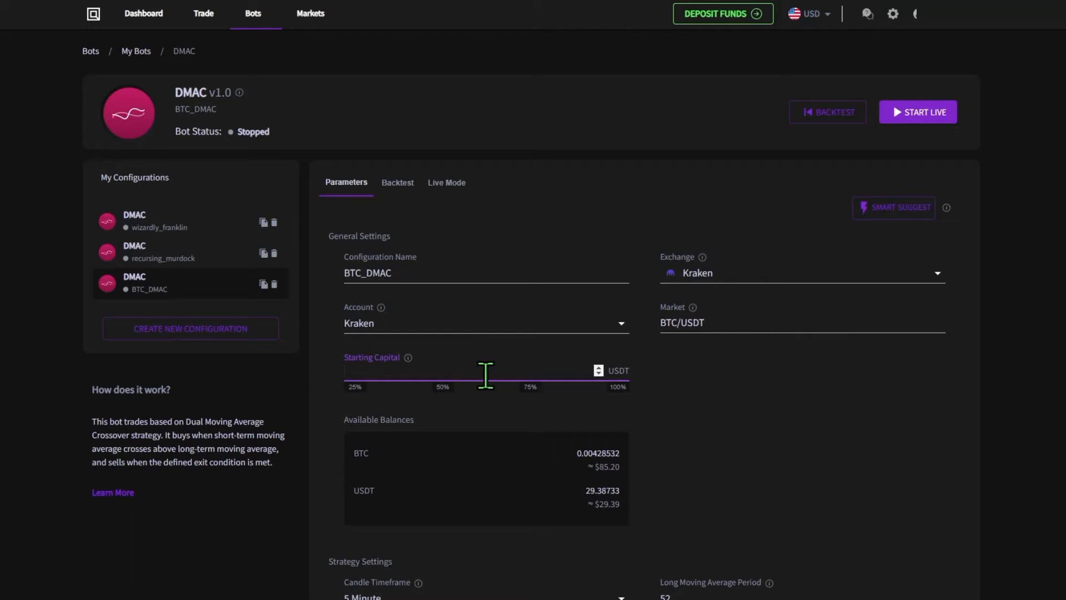
pyautogui.write('20')
pyautogui.scroll(-4, 767, 444)
pyautogui.click(762, 348)
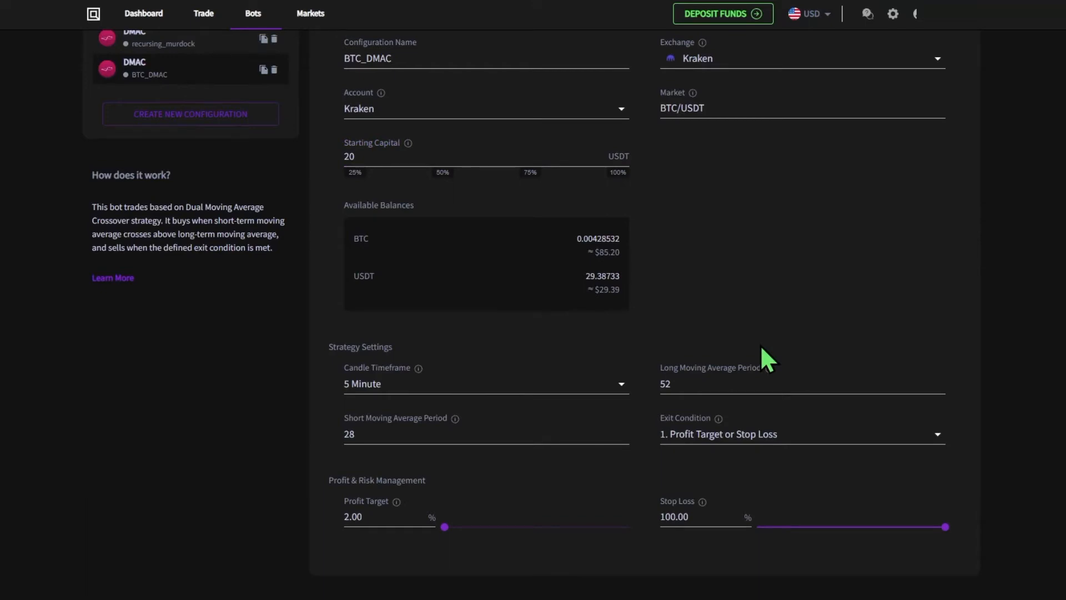
# - Set the strategy's candle timeframe to 1 Minute and the long moving average period to 50
pyautogui.click(444, 373)
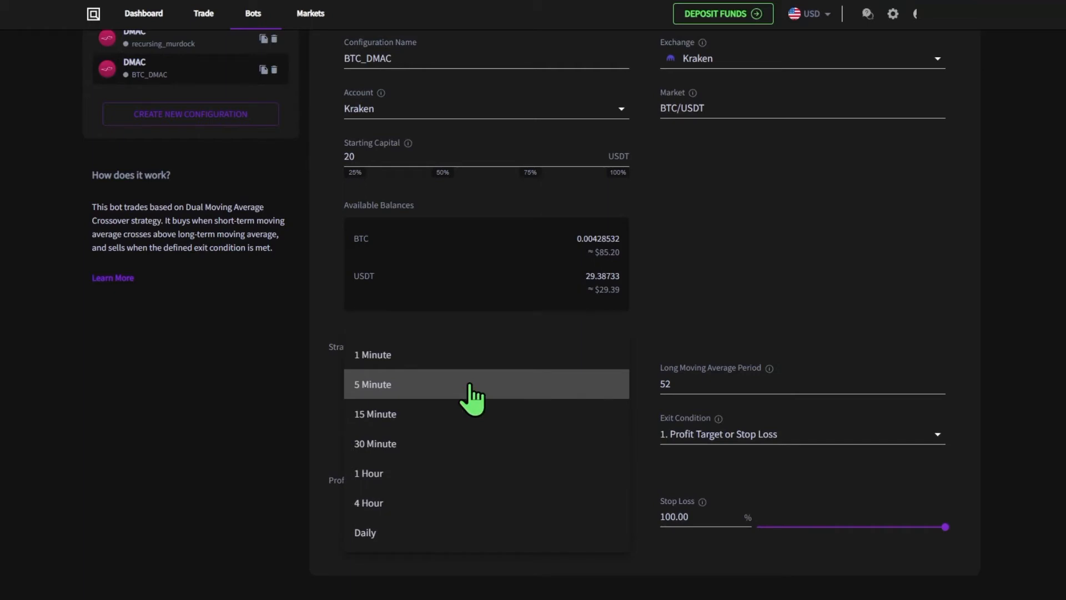
pyautogui.click(484, 359)
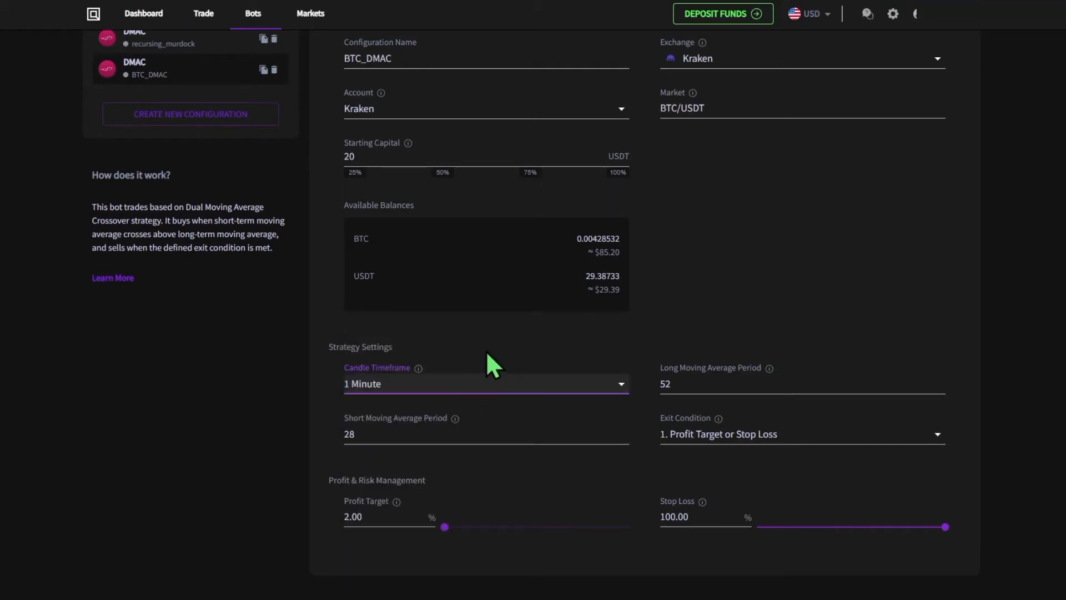
pyautogui.click(721, 393)
pyautogui.doubleClick(721, 392)
pyautogui.write('50')
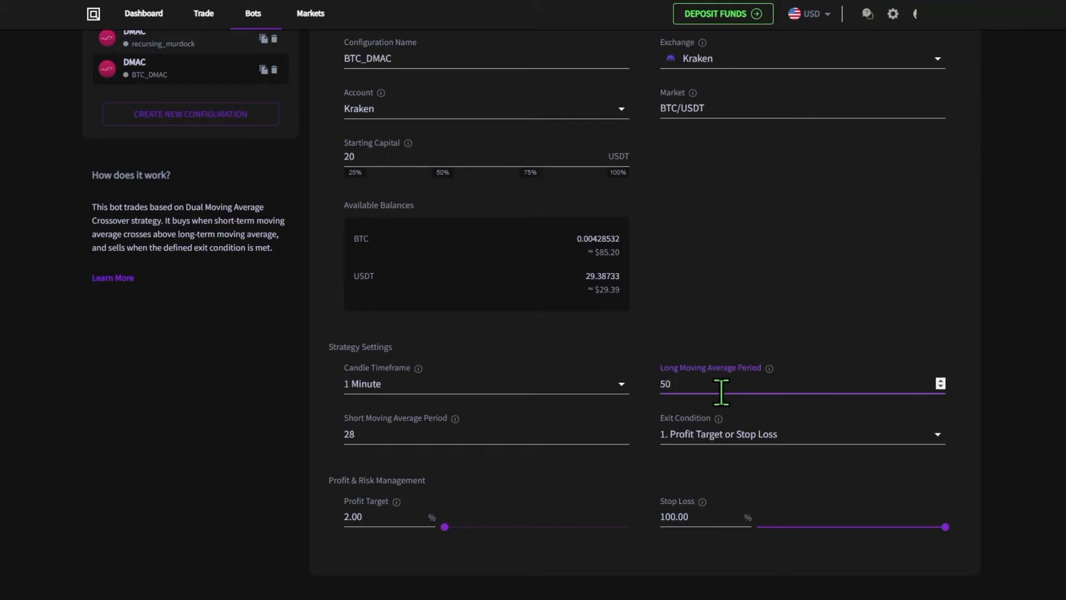
# - Set the strategy's short moving average period to 20
pyautogui.click(471, 436)
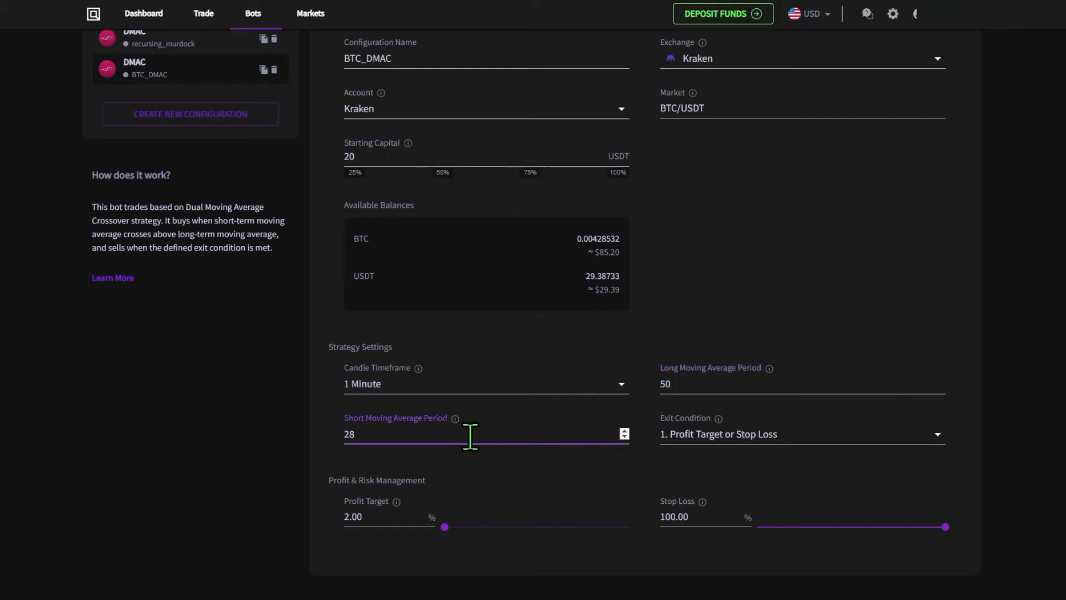
pyautogui.hotkey('ctrl', 'a')
pyautogui.write('20')
pyautogui.click(701, 447)
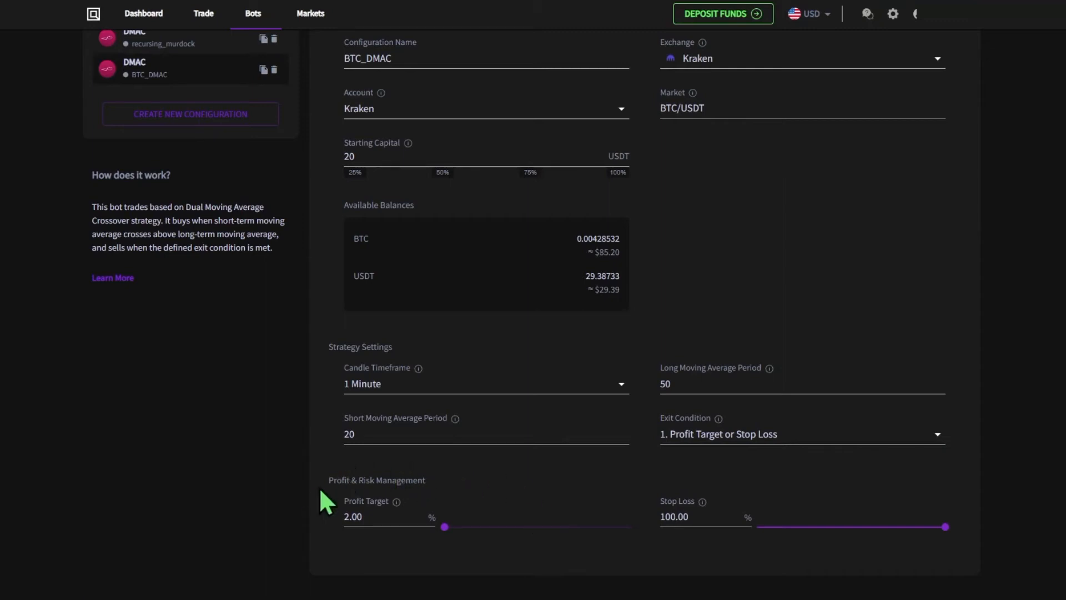
# - Try profit targets of 15% and 250% in the profit and risk management settings
pyautogui.moveTo(326, 481); pyautogui.dragTo(414, 477)
pyautogui.click(497, 500)
pyautogui.moveTo(445, 528); pyautogui.dragTo(458, 528)
pyautogui.click(395, 523)
pyautogui.hotkey('ctrl', 'a')
pyautogui.write('15')
pyautogui.click(507, 504)
pyautogui.doubleClick(377, 525)
pyautogui.write('250')
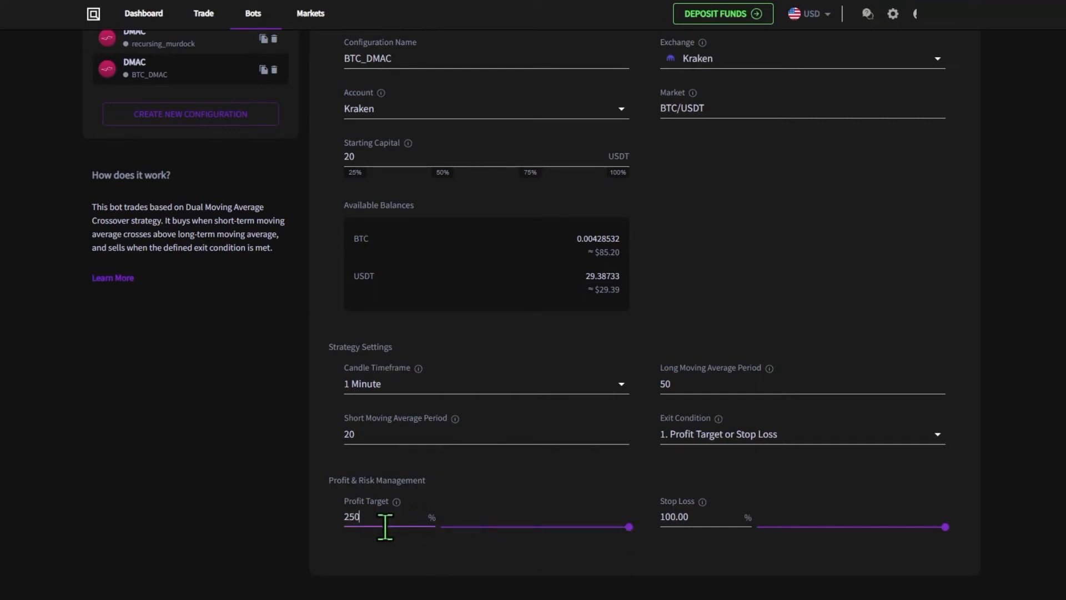
# - Set the profit target to 10% and the stop loss to 7%
pyautogui.doubleClick(385, 527)
pyautogui.write('10')
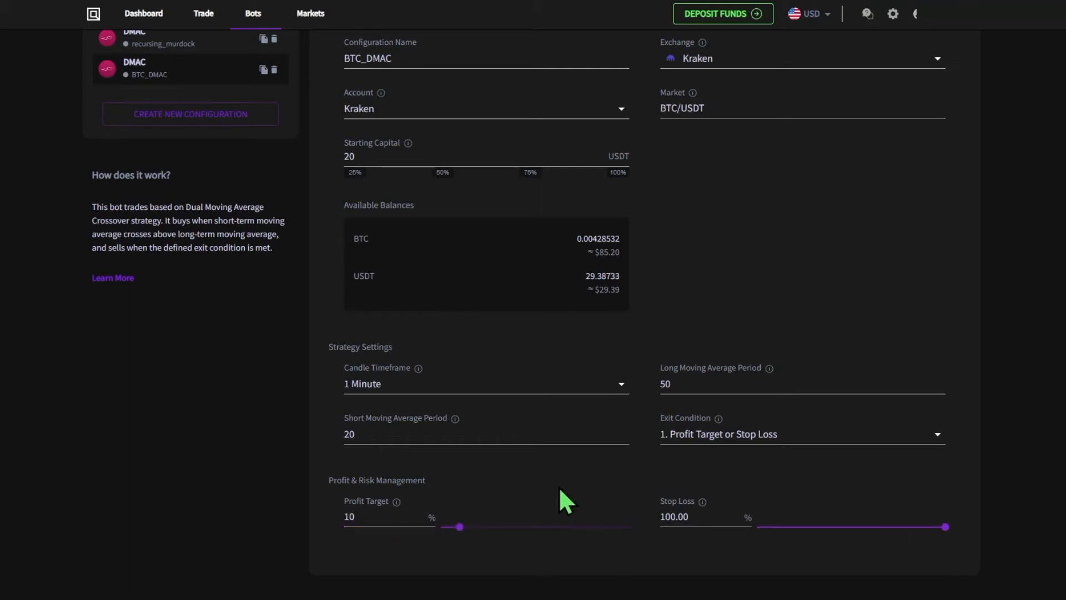
pyautogui.doubleClick(675, 517)
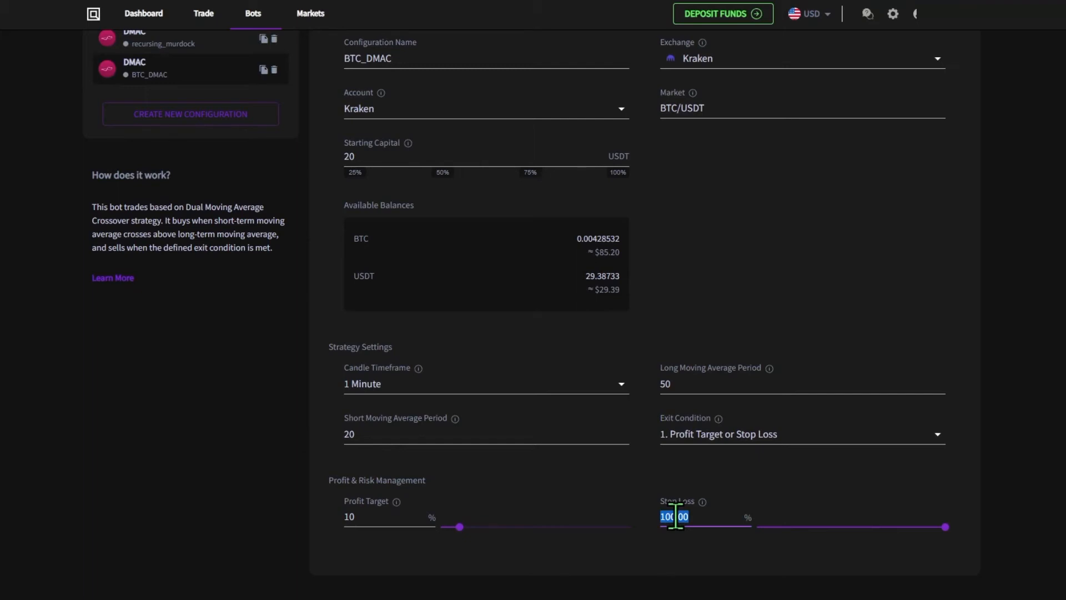
pyautogui.write('7')
pyautogui.click(744, 411)
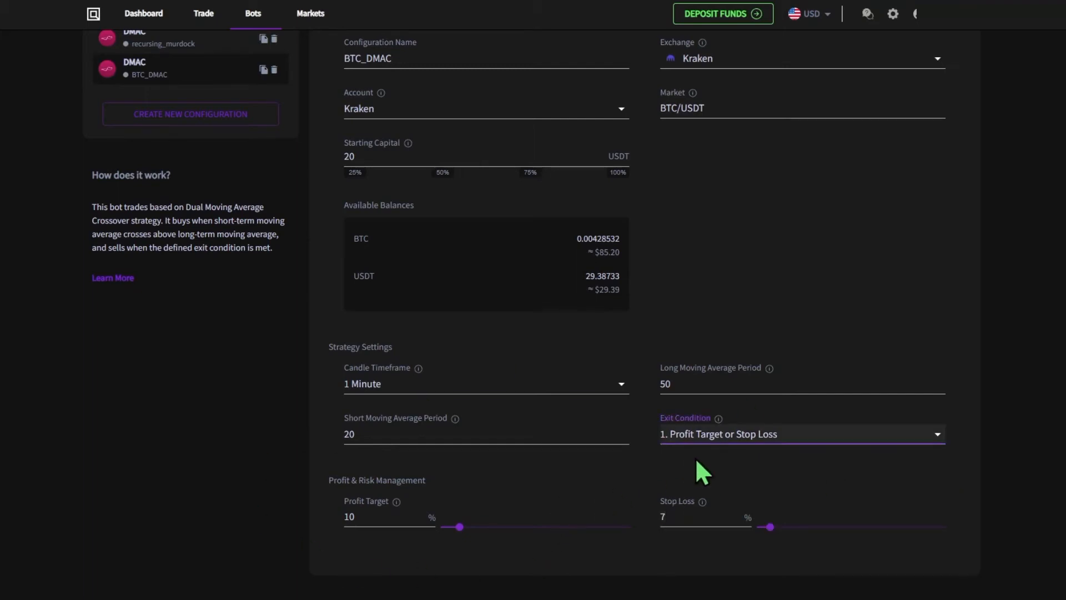
# - Change the strategy's exit condition to Indicator Confirmation
pyautogui.click(738, 445)
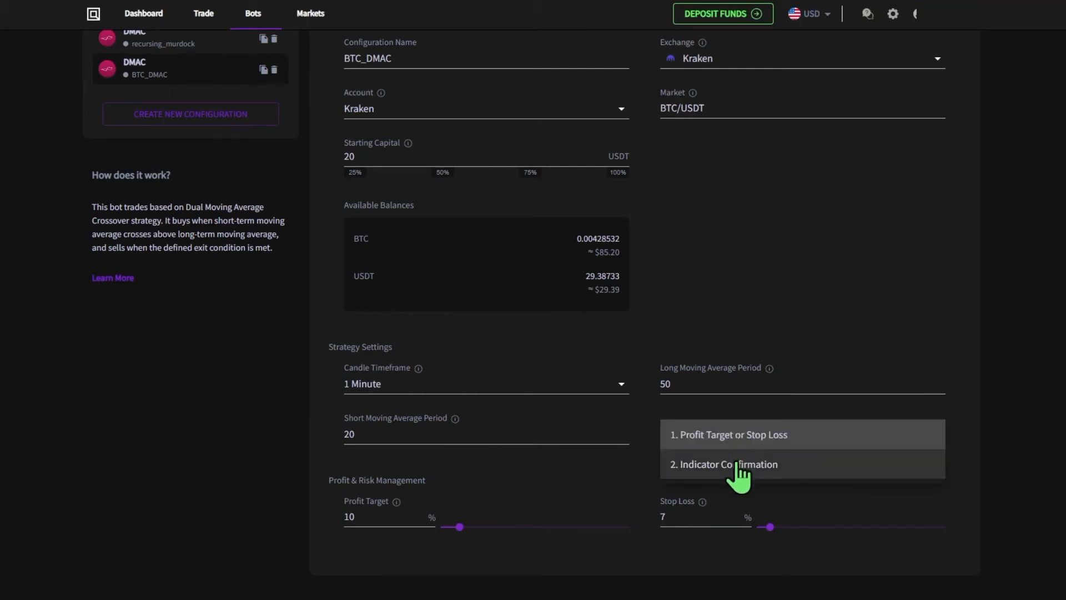
pyautogui.click(739, 467)
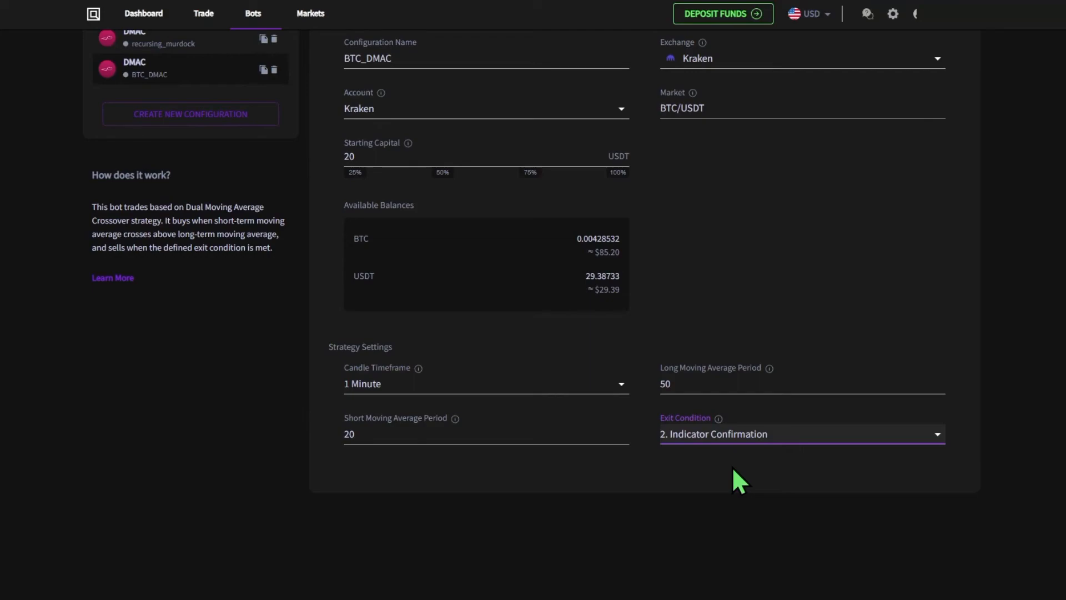
pyautogui.click(724, 474)
# - Start the BTC_DMAC bot in live mode and confirm the live settings
pyautogui.scroll(4, 724, 474)
pyautogui.click(927, 120)
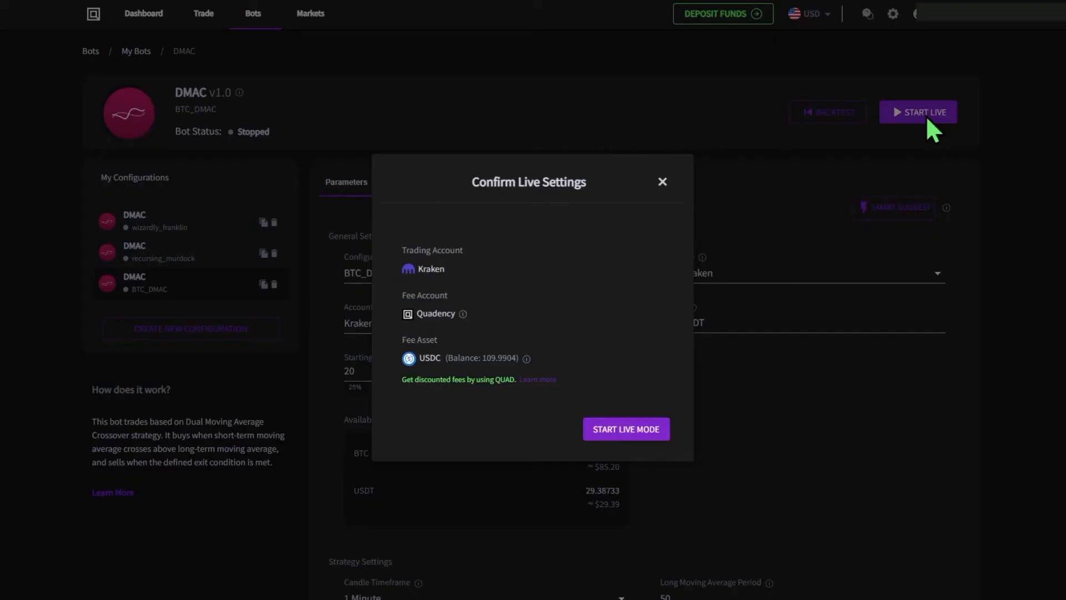
pyautogui.click(616, 431)
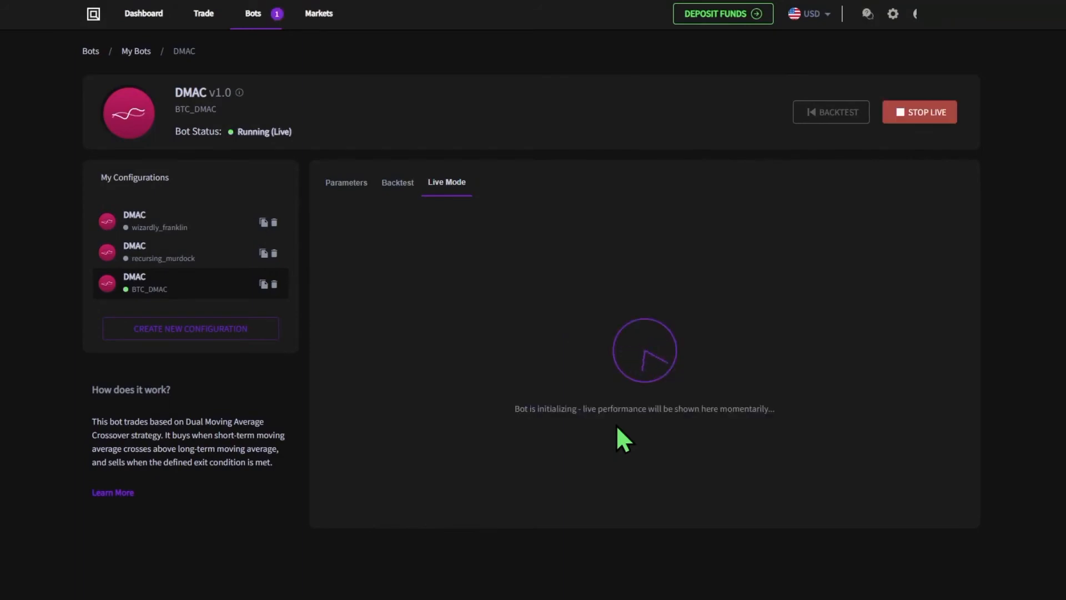
# - Review the bot's live status and the moving averages on the BTC/USDT market chart, compressing its price scale
pyautogui.moveTo(238, 132); pyautogui.dragTo(292, 129)
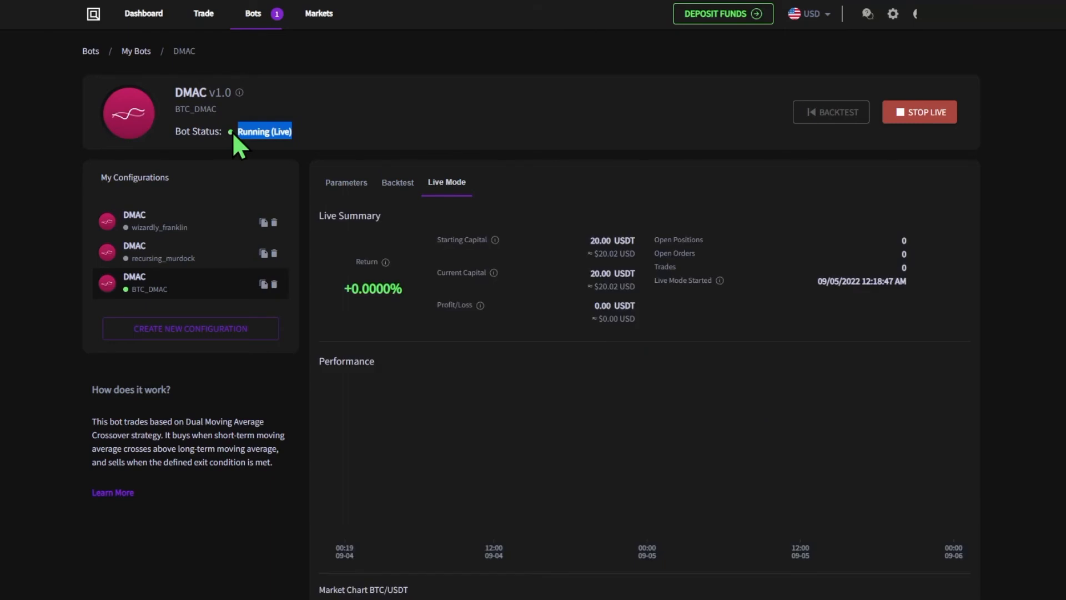
pyautogui.click(790, 307)
pyautogui.scroll(-7, 785, 306)
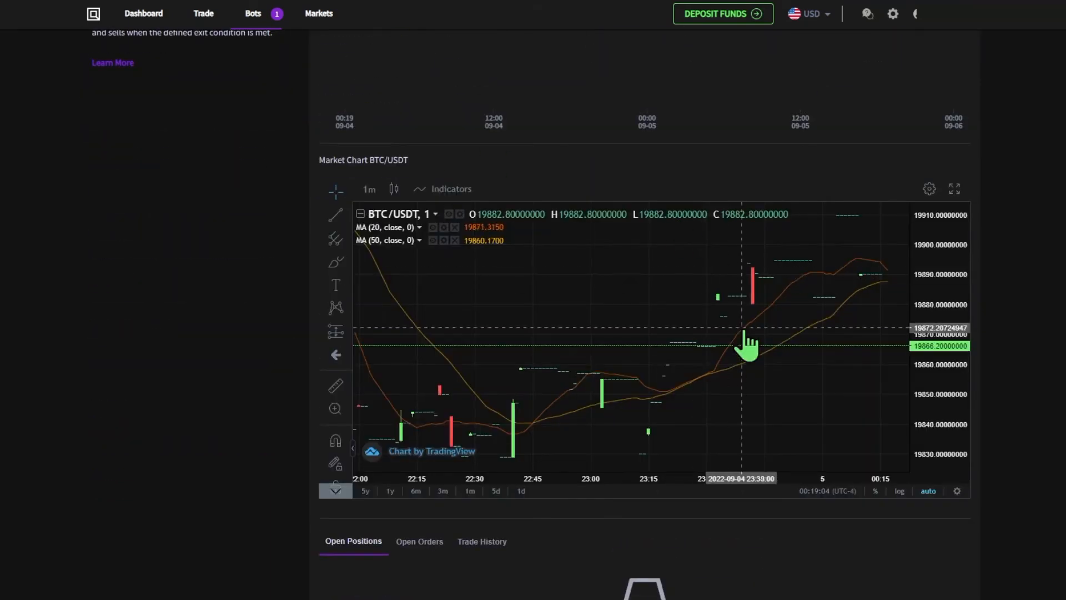
pyautogui.moveTo(917, 261); pyautogui.dragTo(922, 413)
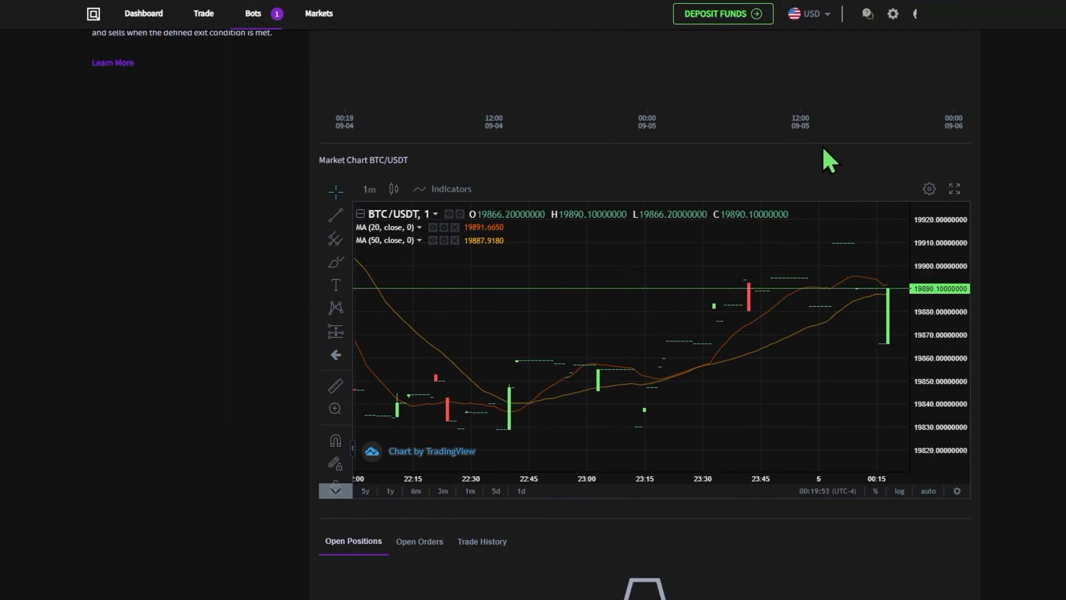
pyautogui.scroll(8, 819, 153)
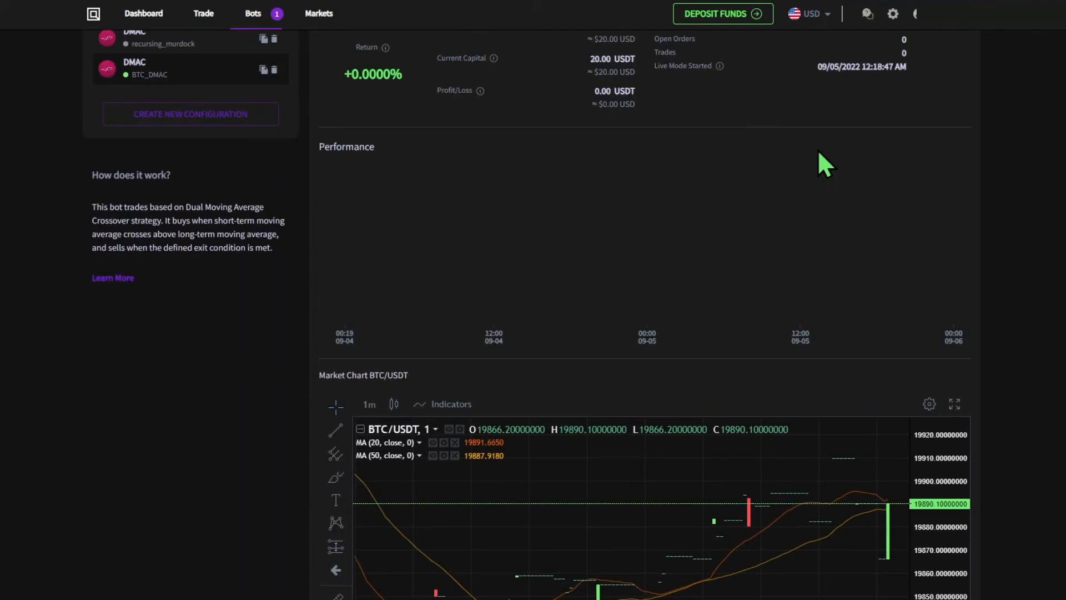